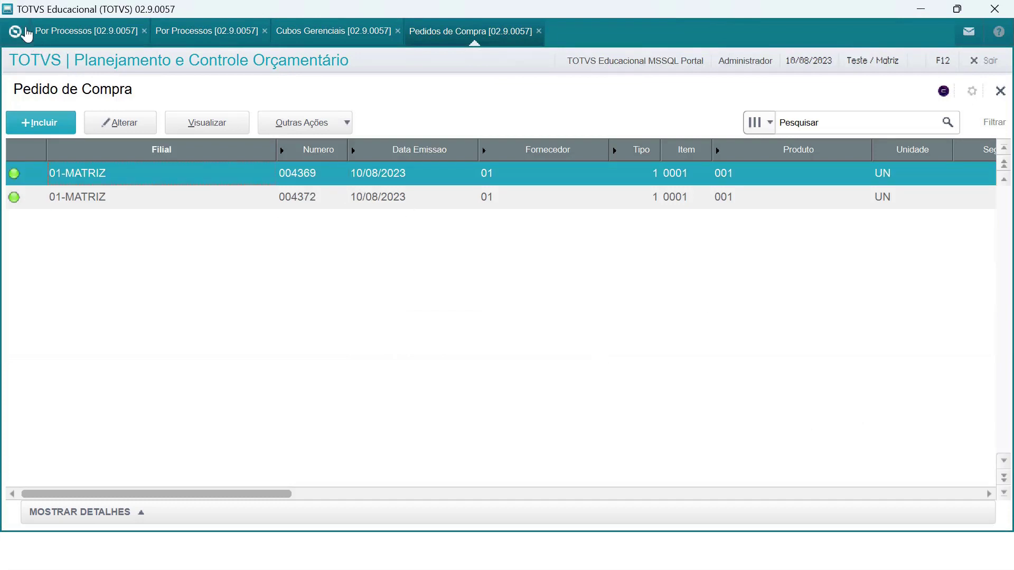
- Open the Lançamentos maintenance routine of the budget spreadsheets (Planilhas) for browsing
click(25, 32)
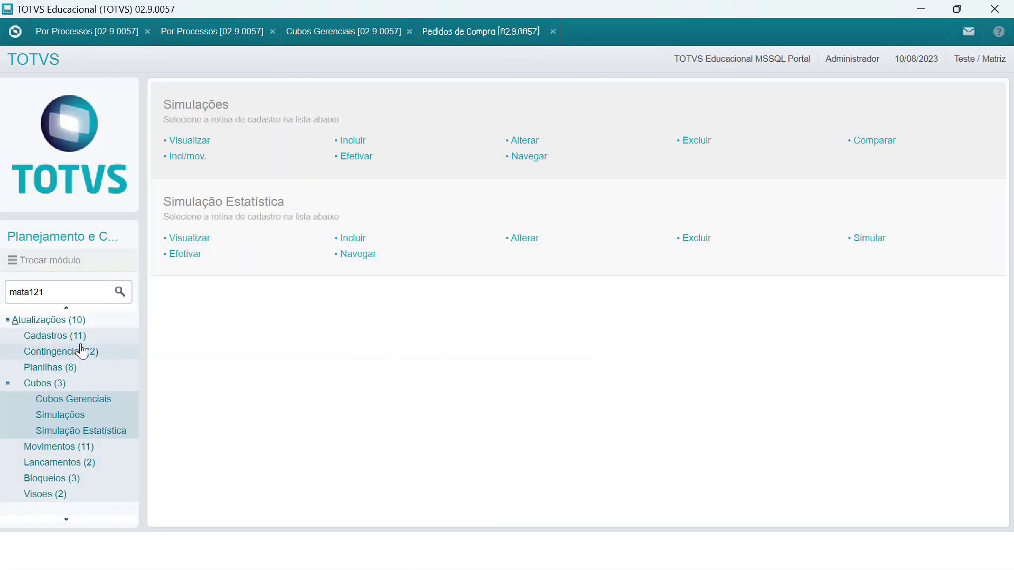
scroll(91, 361, up, 1)
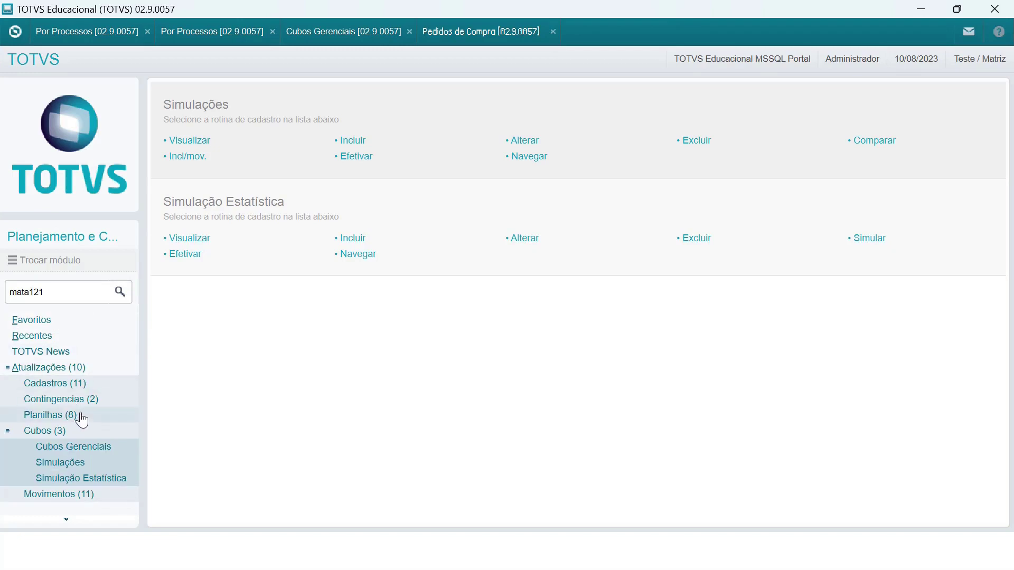
scroll(80, 425, down, 3)
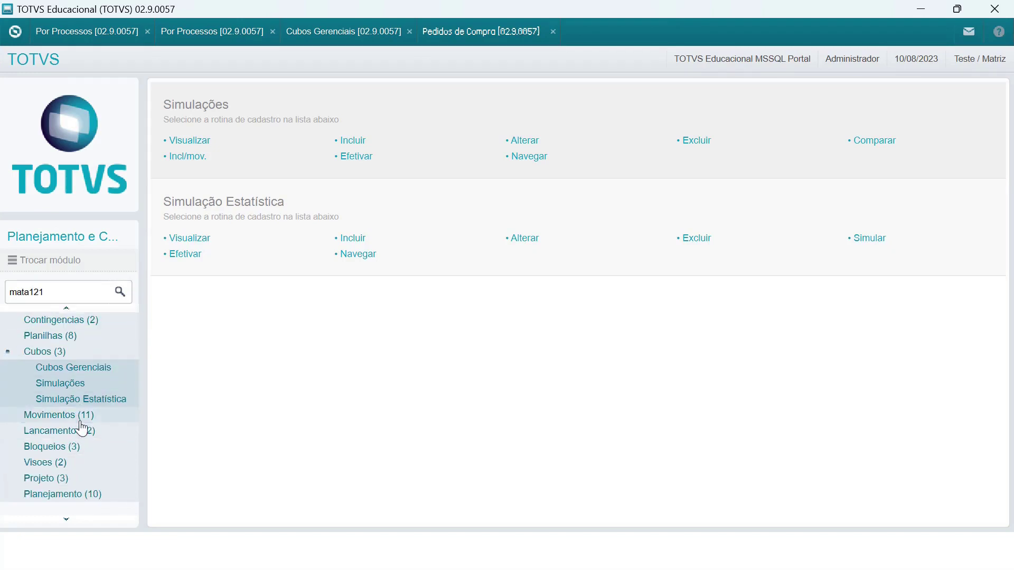
click(70, 388)
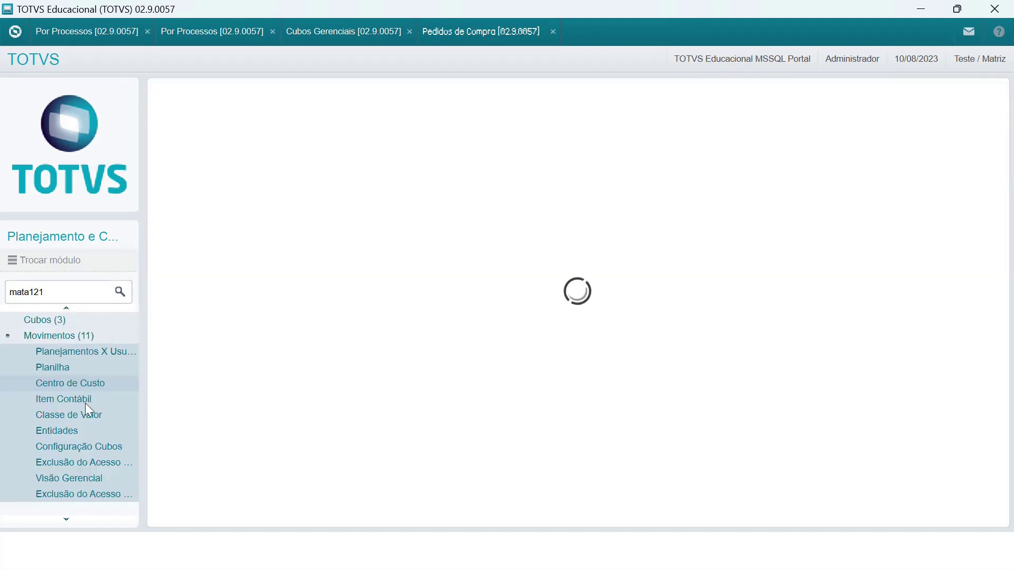
scroll(88, 427, down, 3)
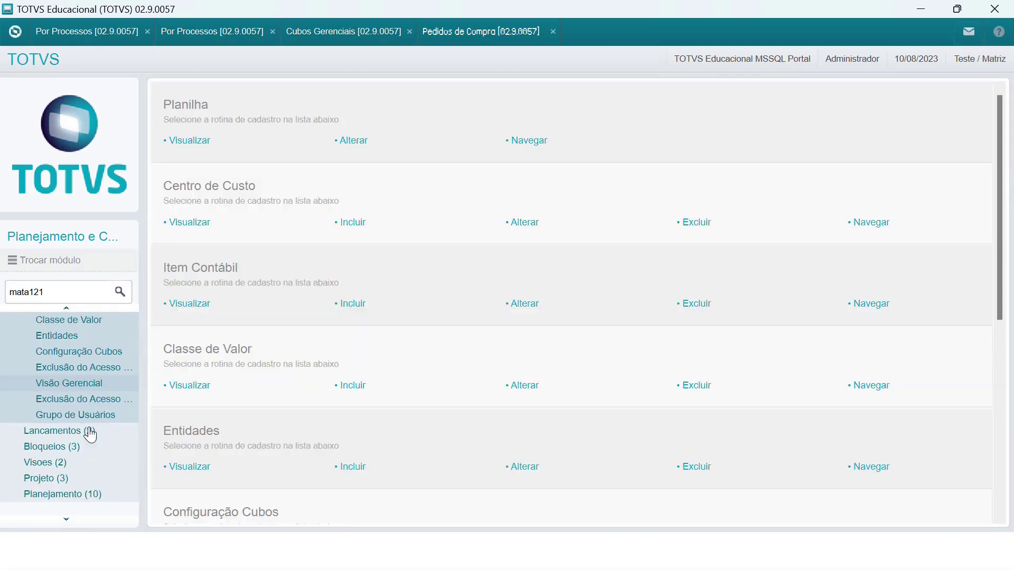
scroll(82, 415, up, 8)
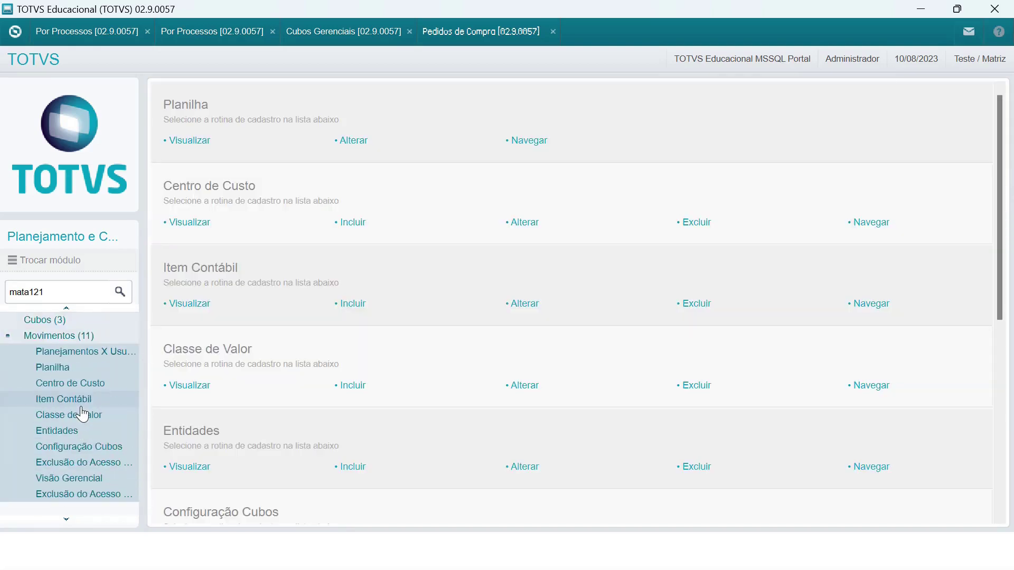
click(67, 417)
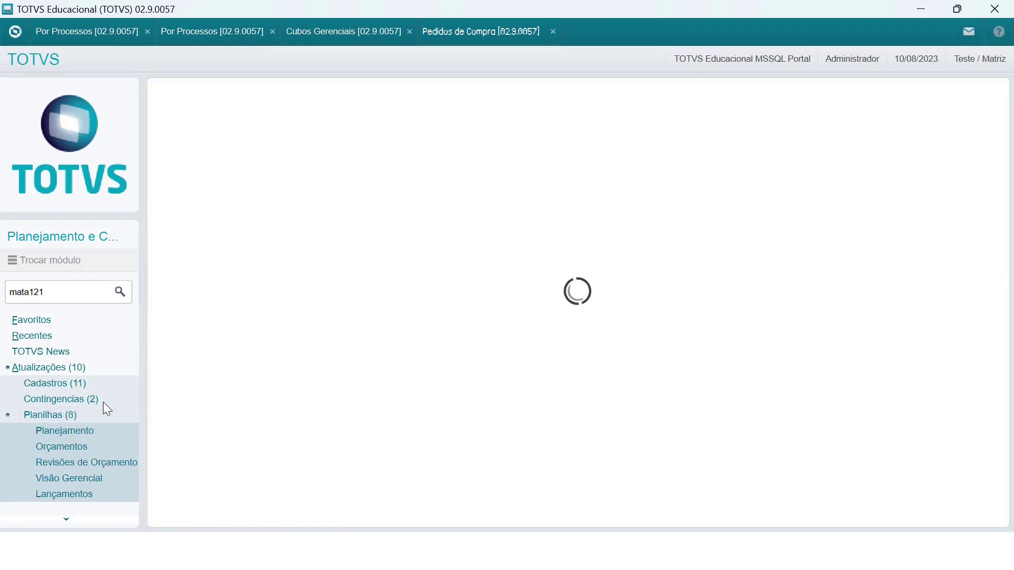
scroll(106, 409, down, 3)
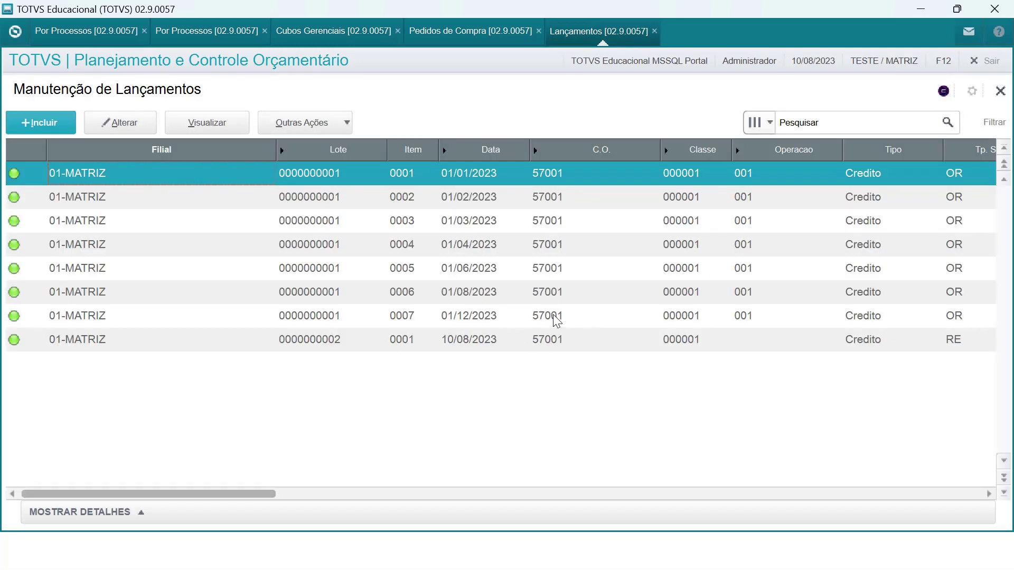
- Examine the budget postings' dates, balance types and amounts, comparing the 01/08/2023 budgeted entry with the purchase order entry
click(554, 316)
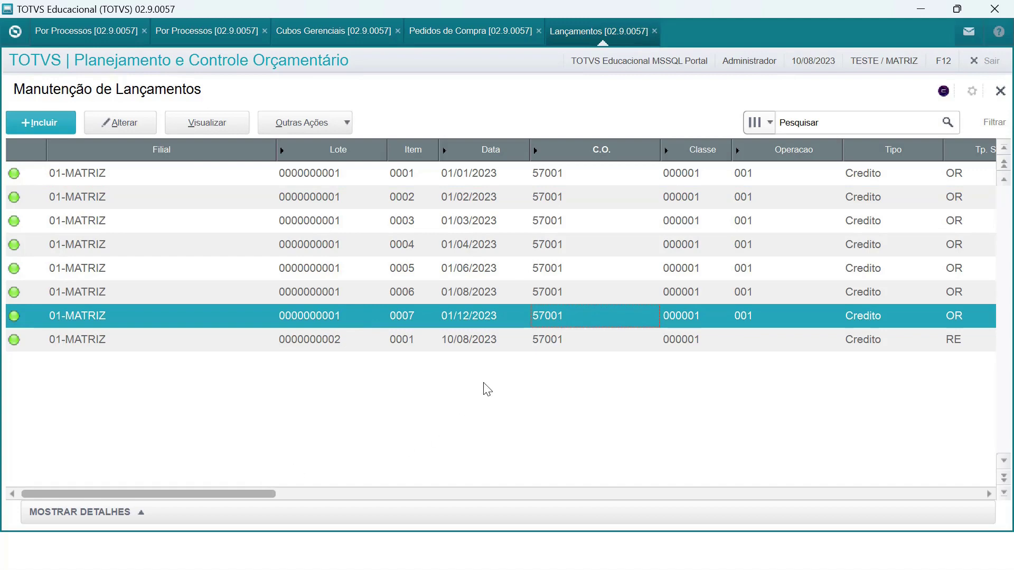
click(472, 291)
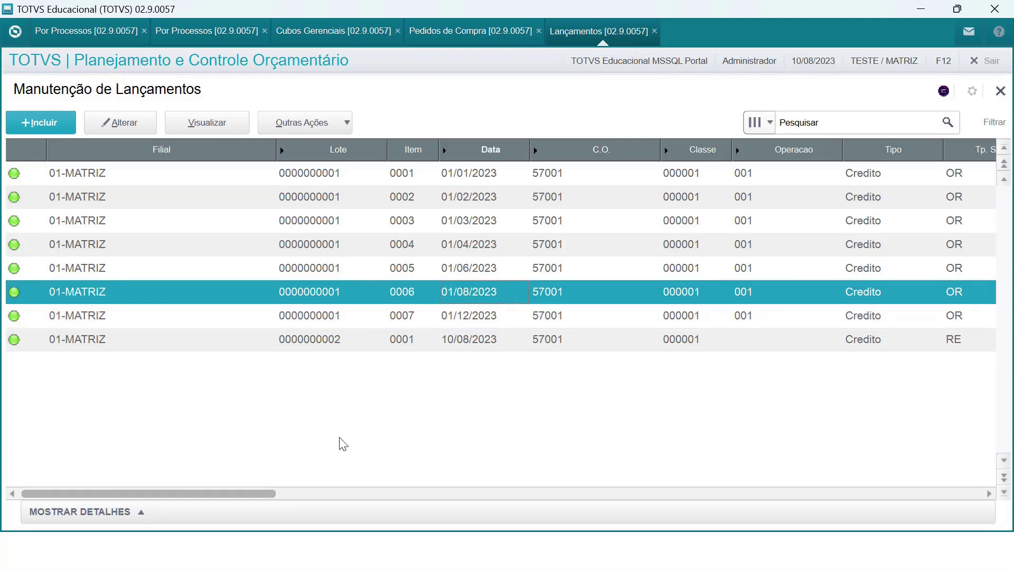
drag(267, 494, 580, 489)
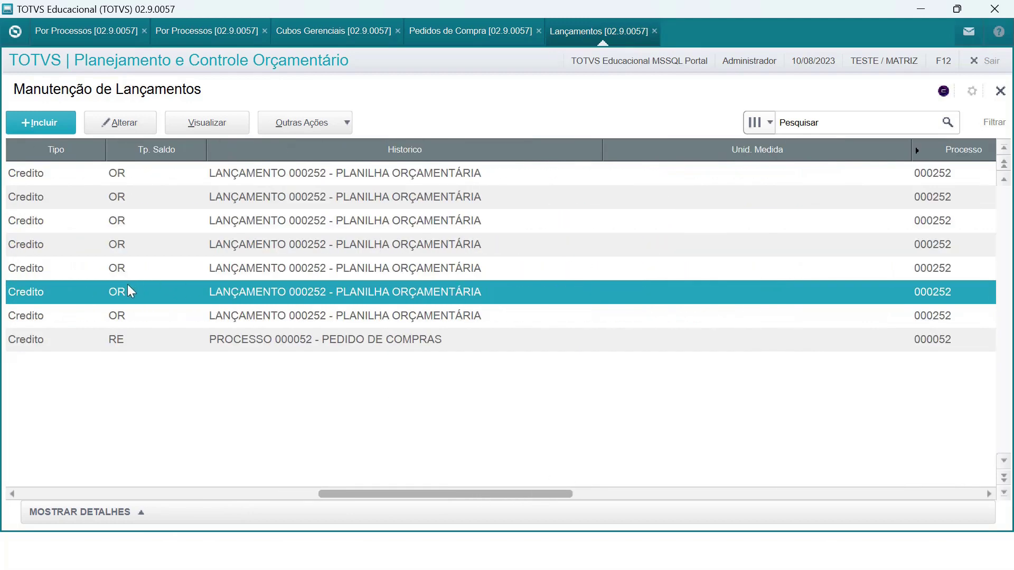
drag(479, 496, 616, 497)
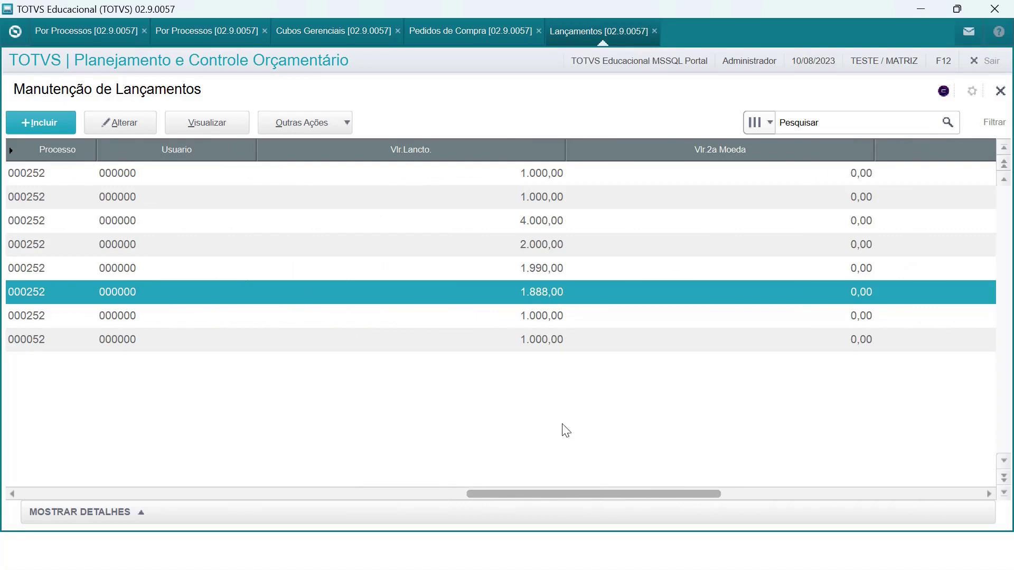
click(561, 338)
click(566, 293)
click(556, 337)
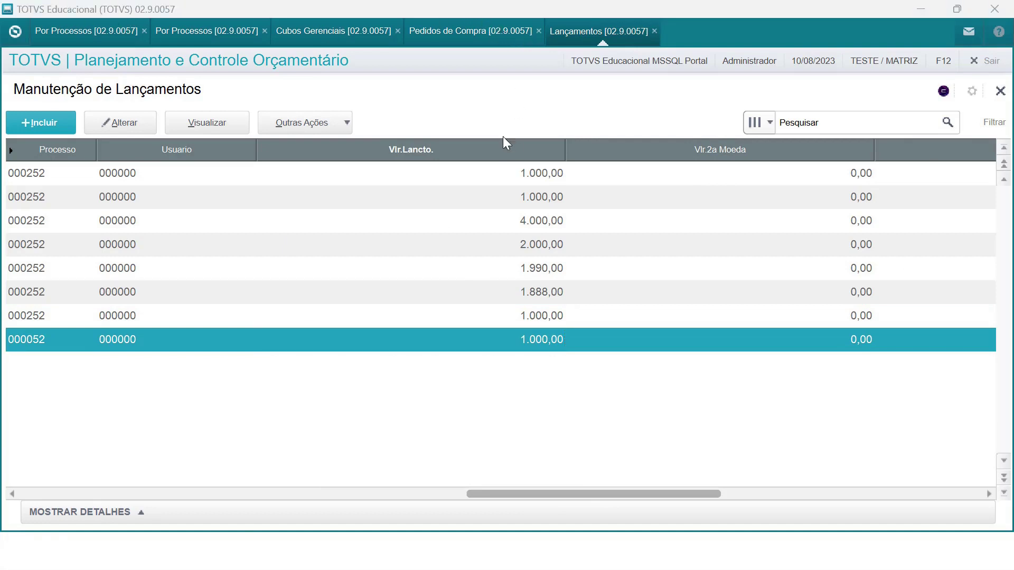
- Copy the second purchase order in Pedidos de Compra and try to save the copy with its online posting configuration
click(438, 38)
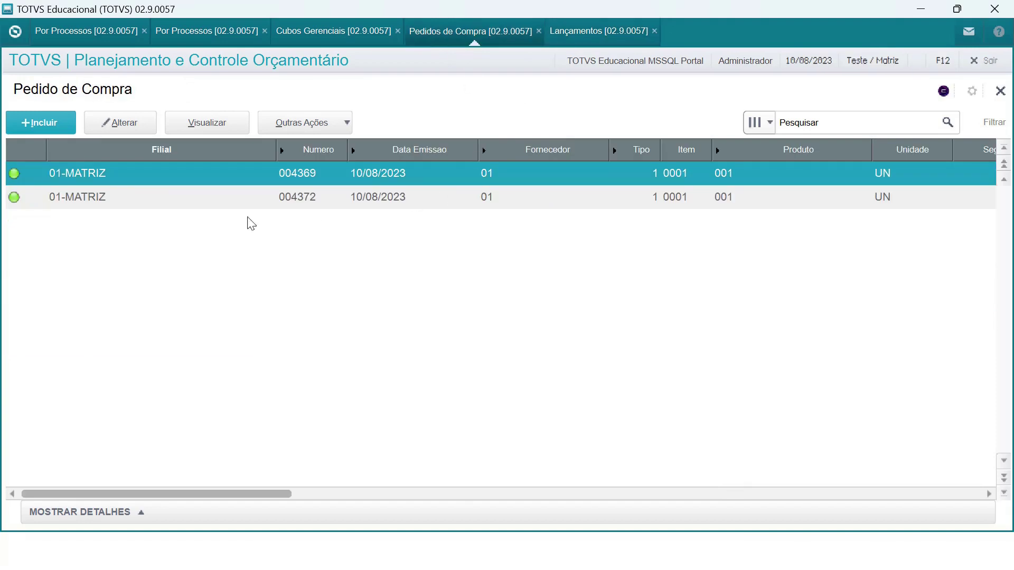
click(156, 196)
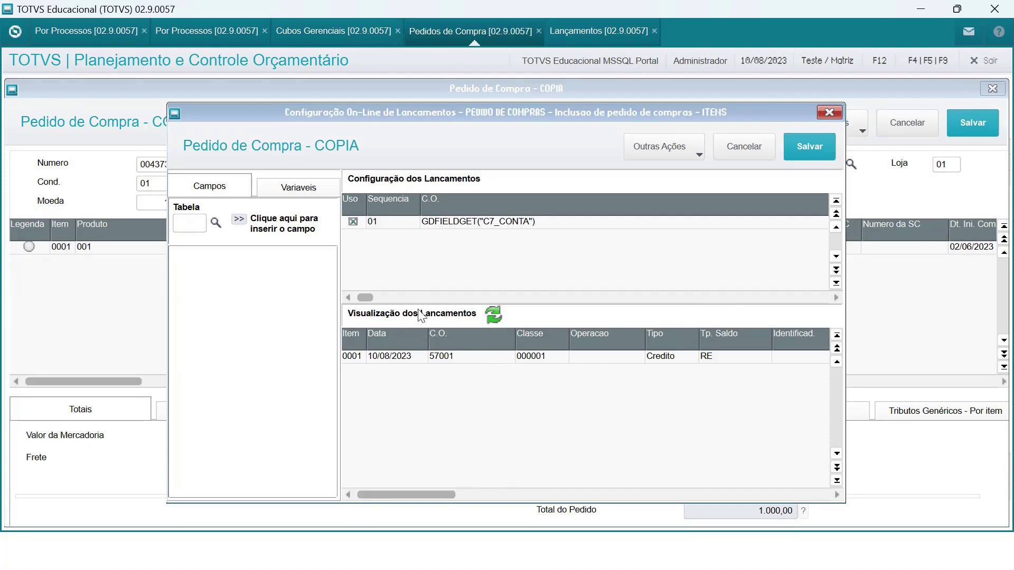
drag(405, 495, 811, 478)
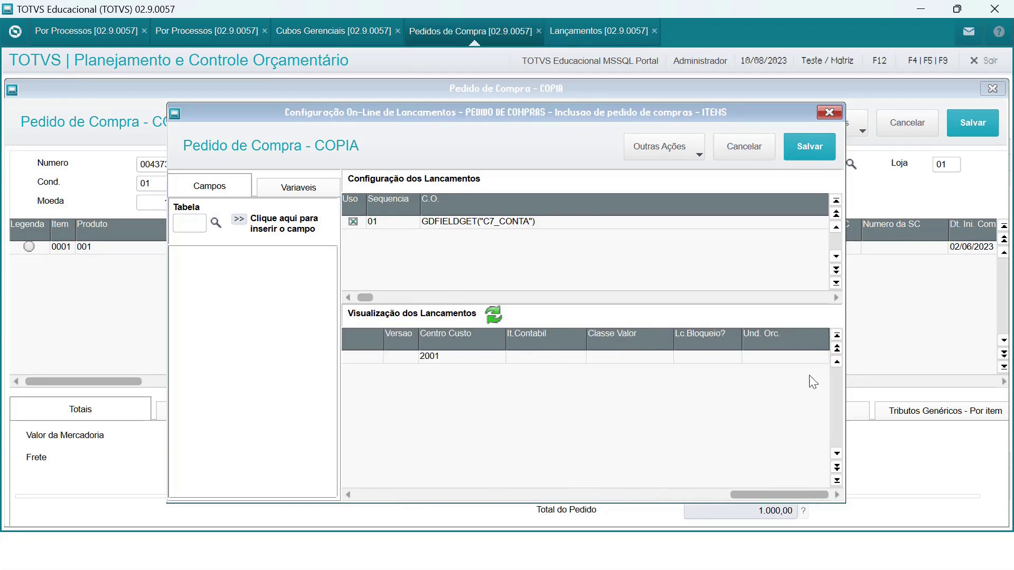
click(808, 148)
click(600, 389)
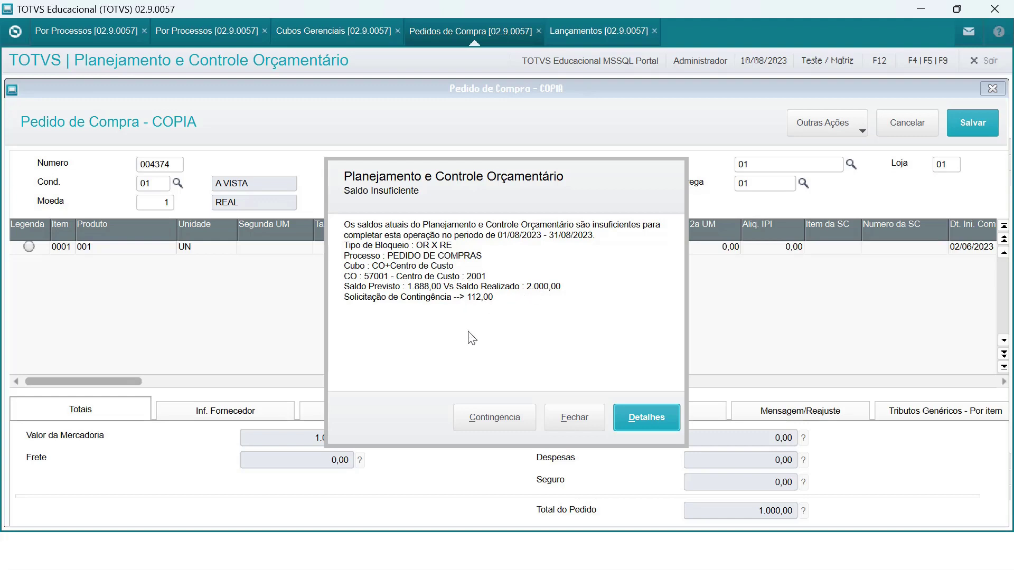
- Try to request a budget contingency for the copied purchase order's missing balance
click(499, 432)
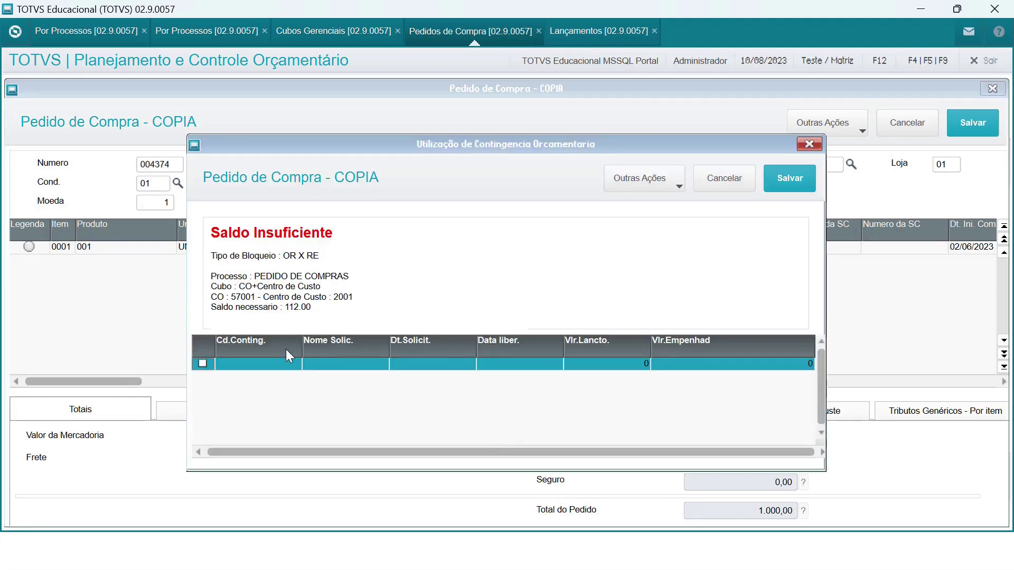
click(630, 181)
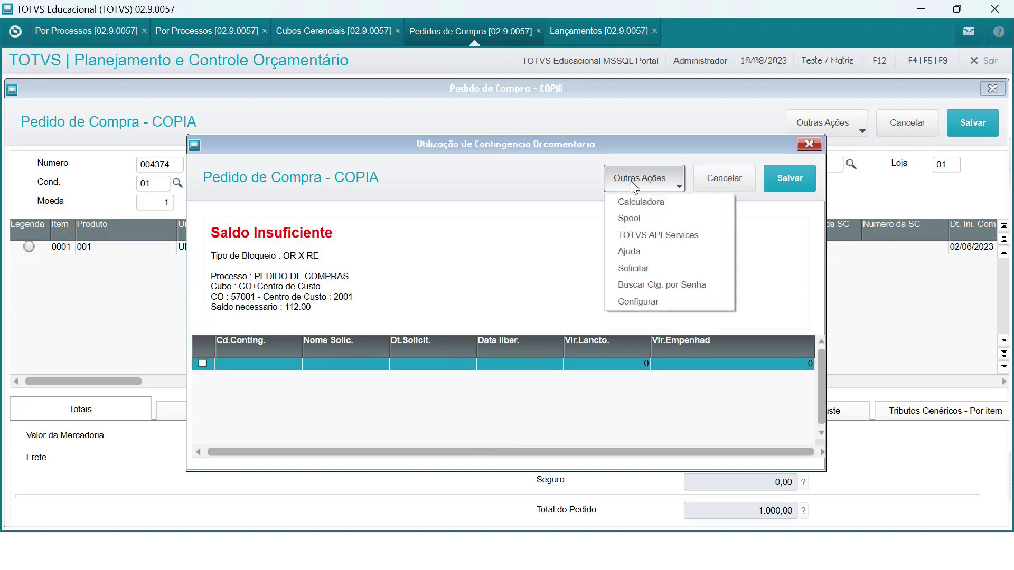
click(671, 271)
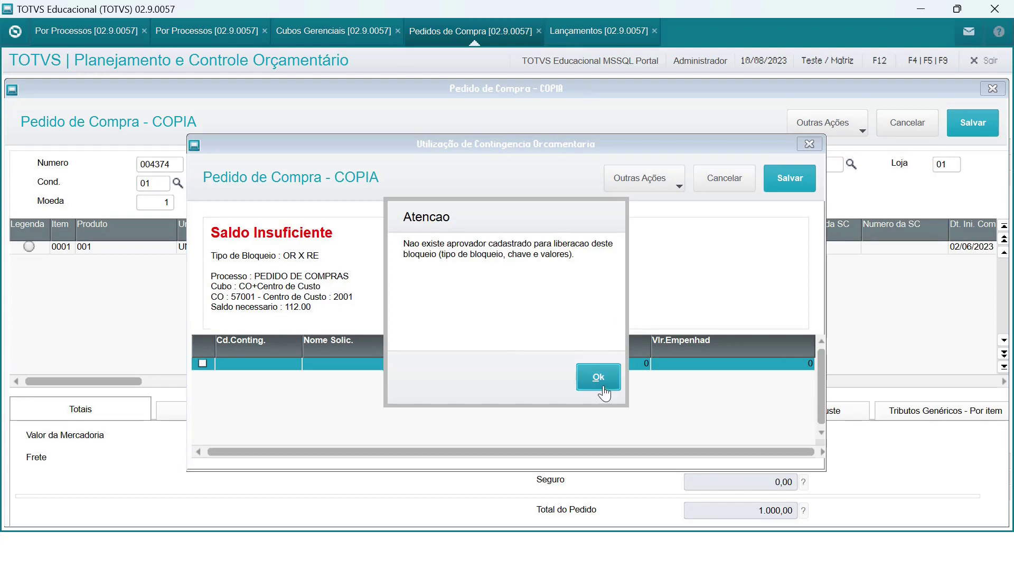
- Open the Aprovadores routine of the Contingencias group for browsing
click(14, 33)
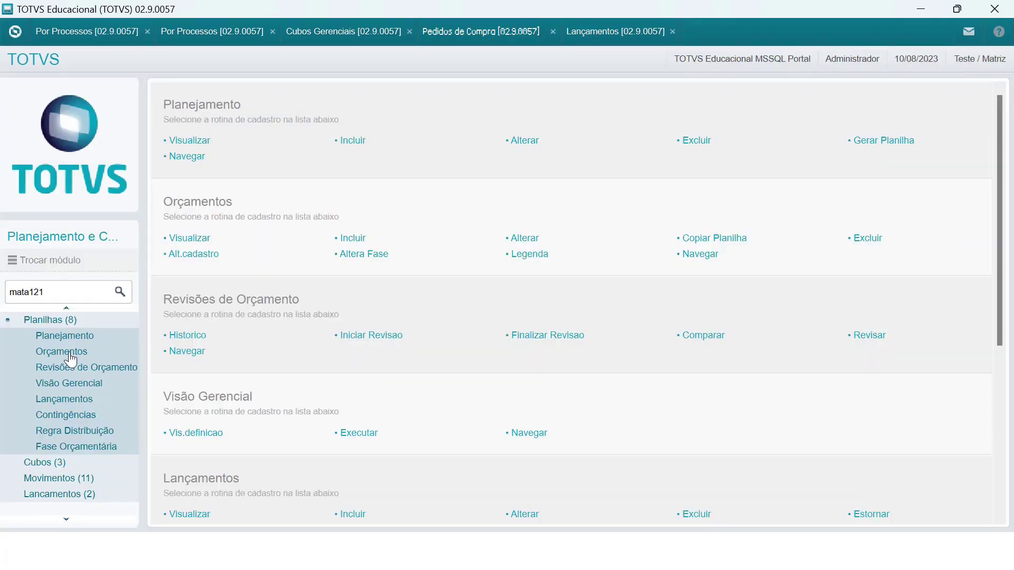
scroll(68, 399, up, 2)
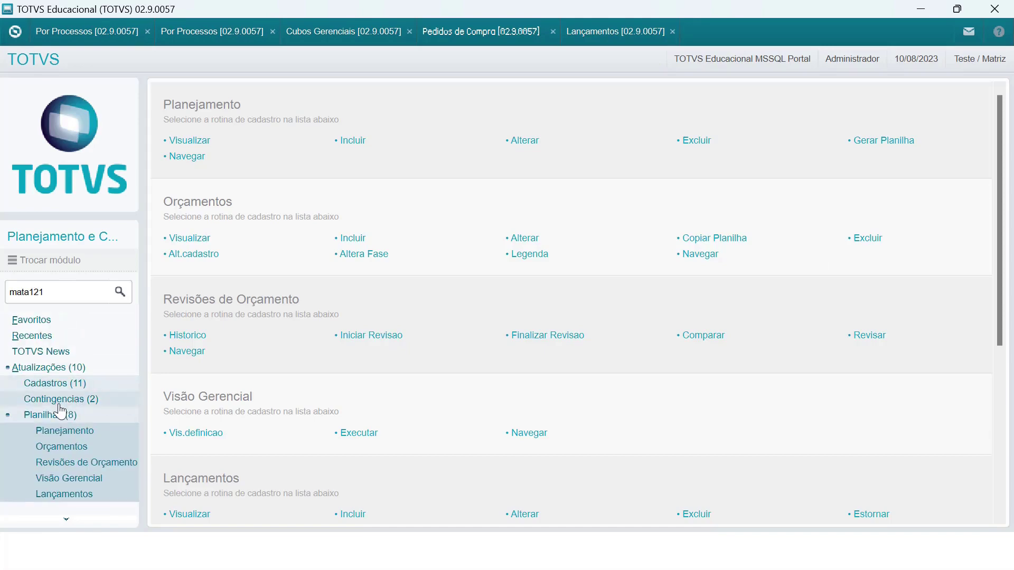
click(59, 404)
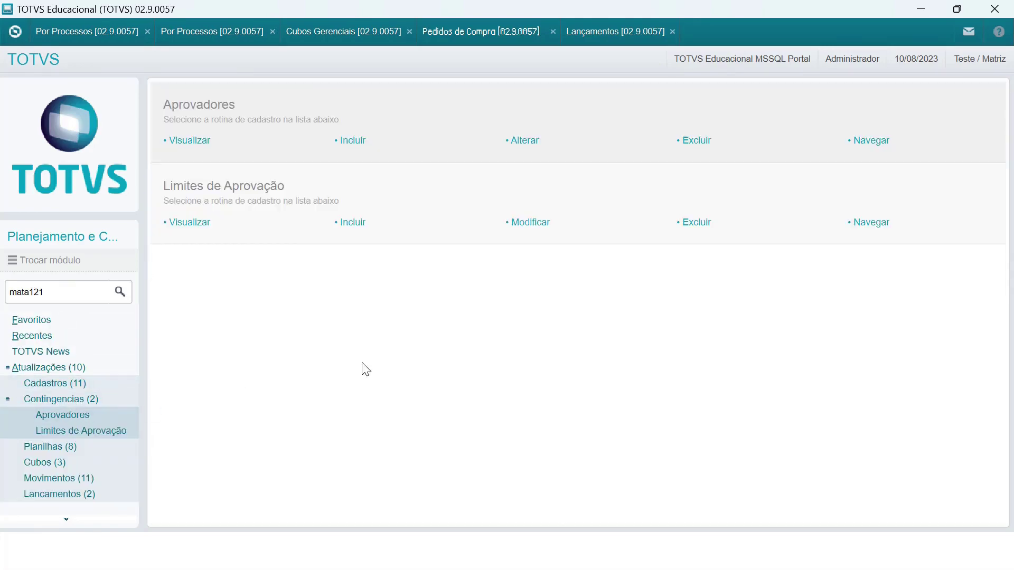
click(362, 363)
click(598, 378)
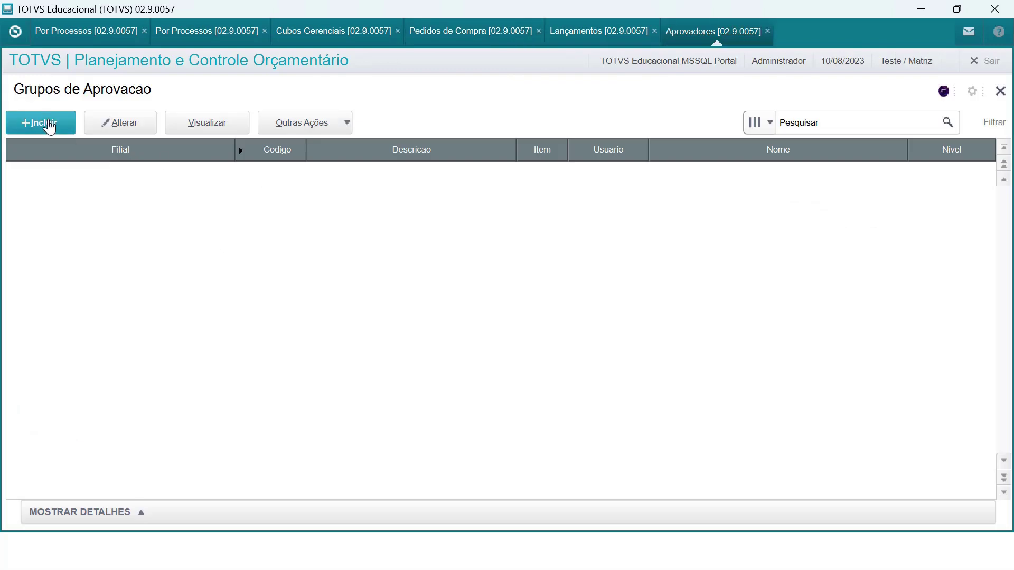
- Start a new approval group for branch 01 MATRIZ with blocking type 01, OR X RE
click(49, 127)
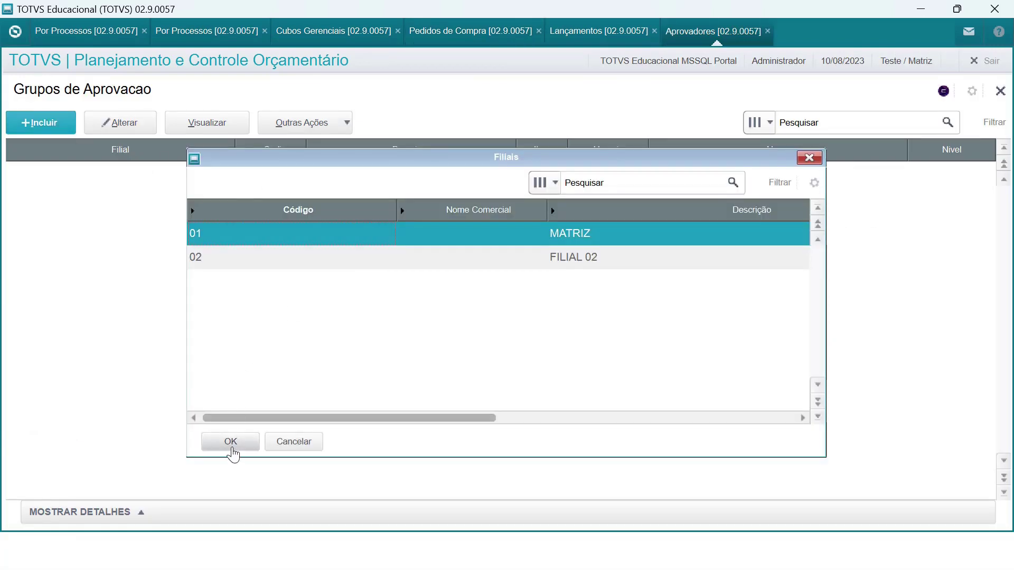
click(231, 443)
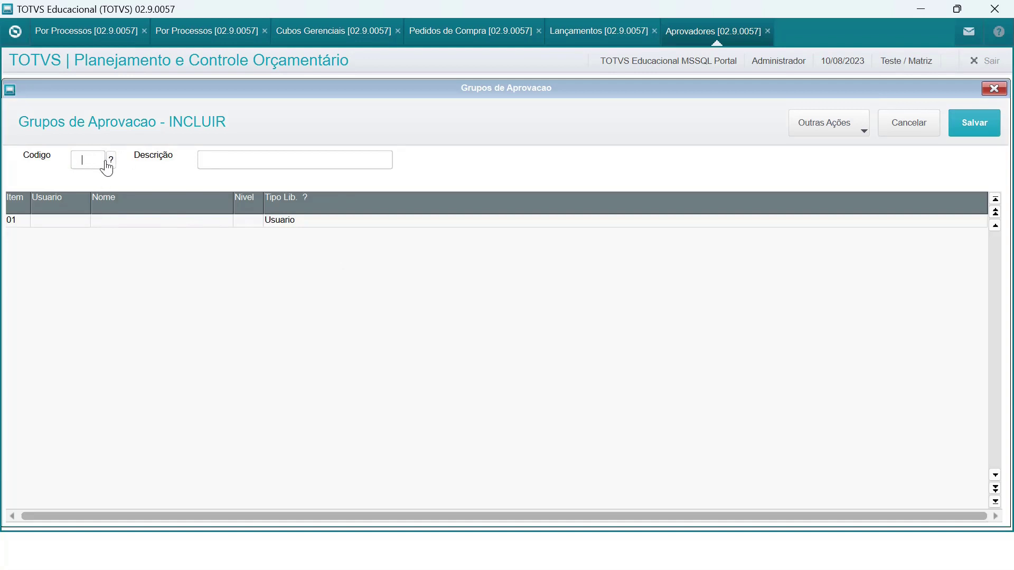
click(110, 160)
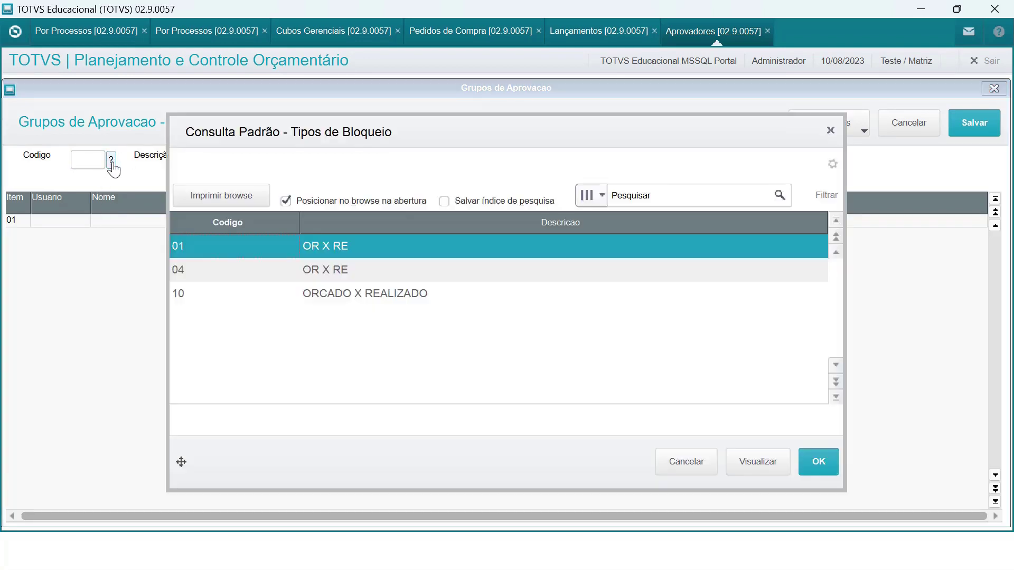
double_click(280, 249)
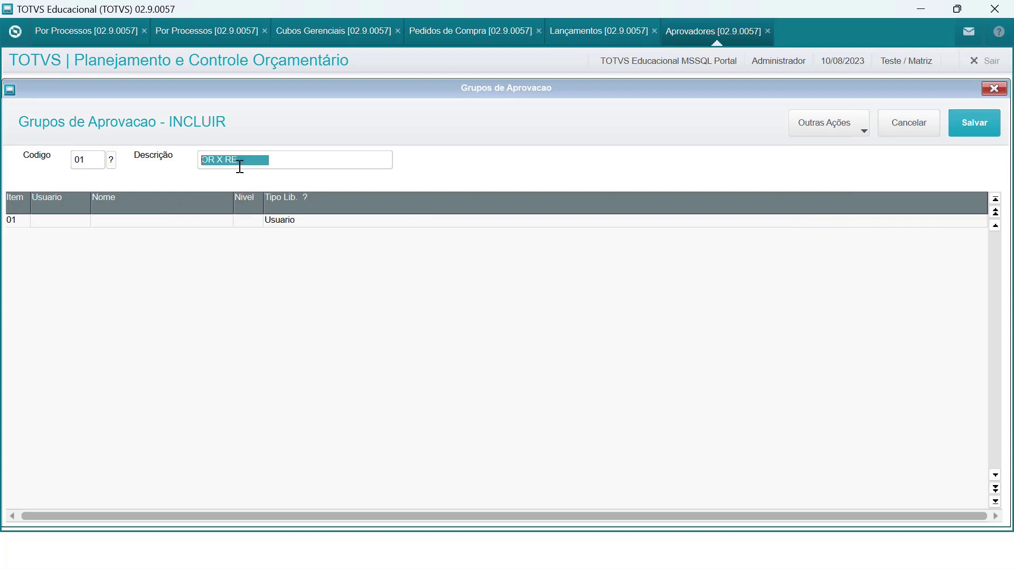
- Assign the Administrador user to the approval group's first item with approval level 1
double_click(58, 221)
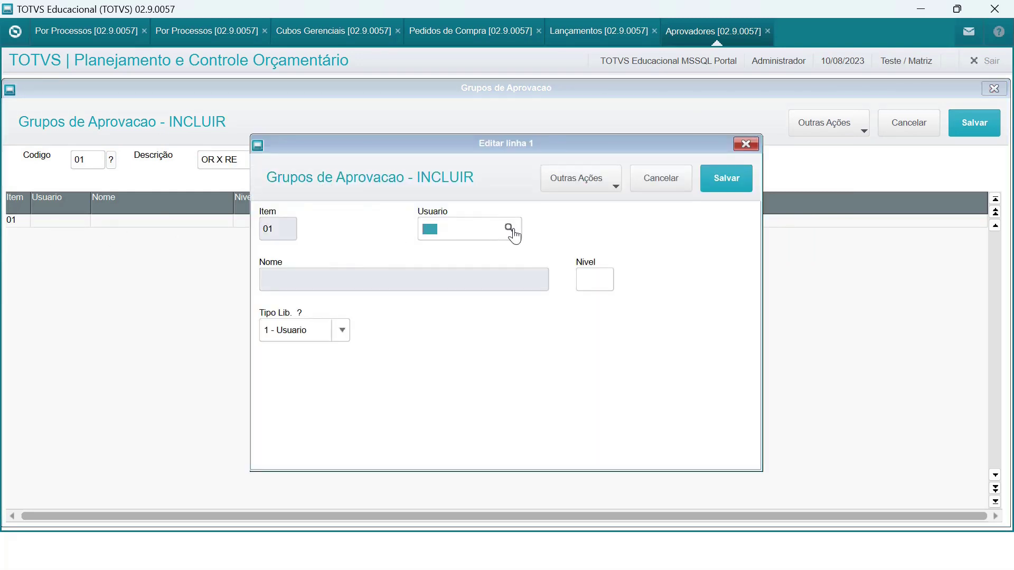
click(510, 229)
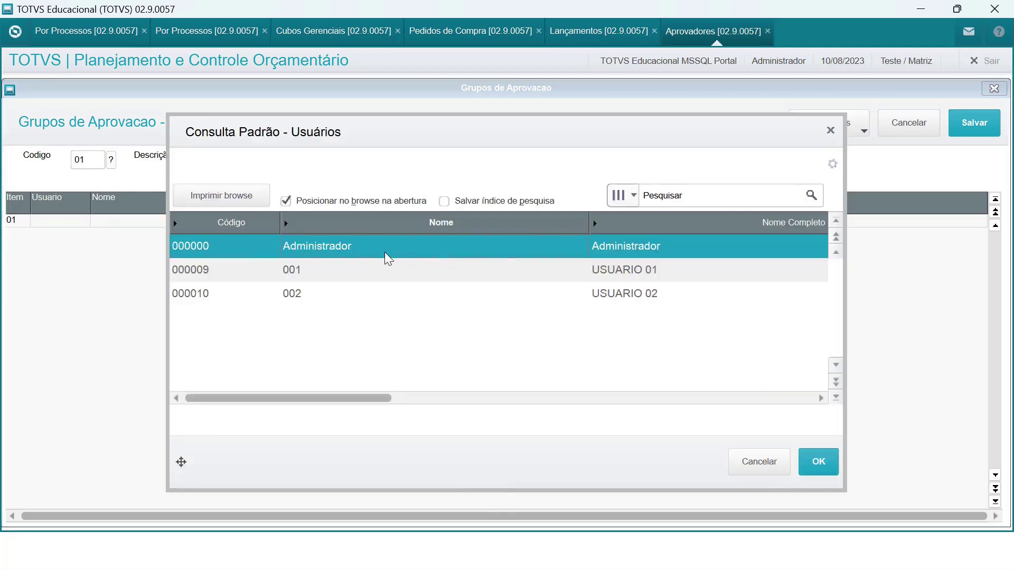
double_click(384, 252)
click(597, 271)
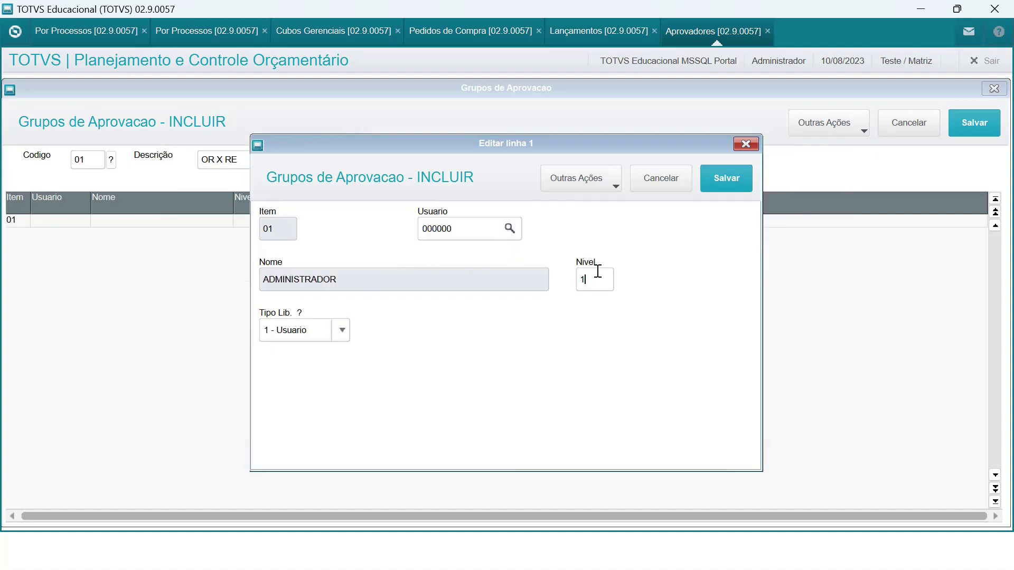
- Try release type 2 - Nivel on the approver line and return it to 1 - Usuario
click(296, 329)
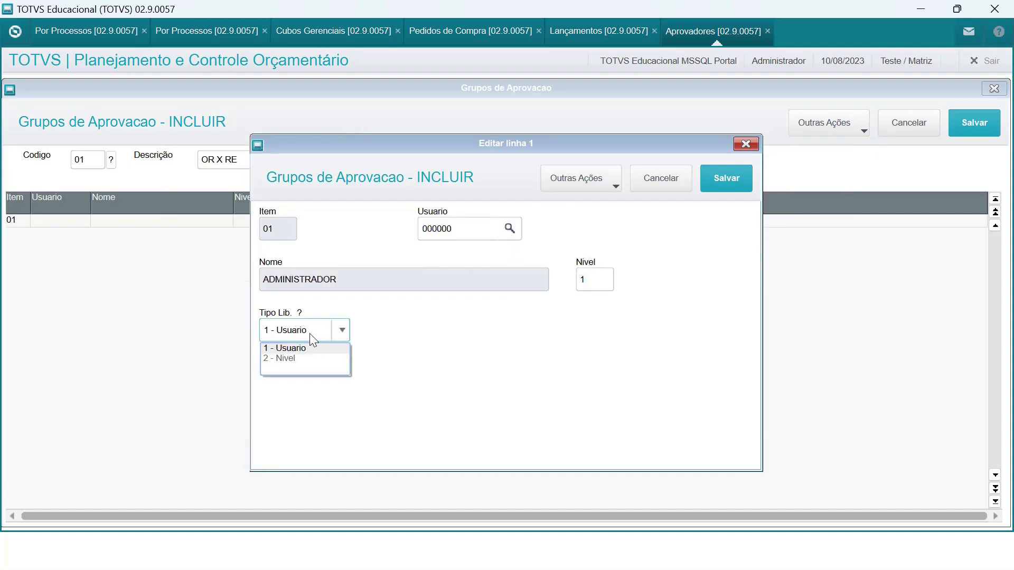
click(315, 361)
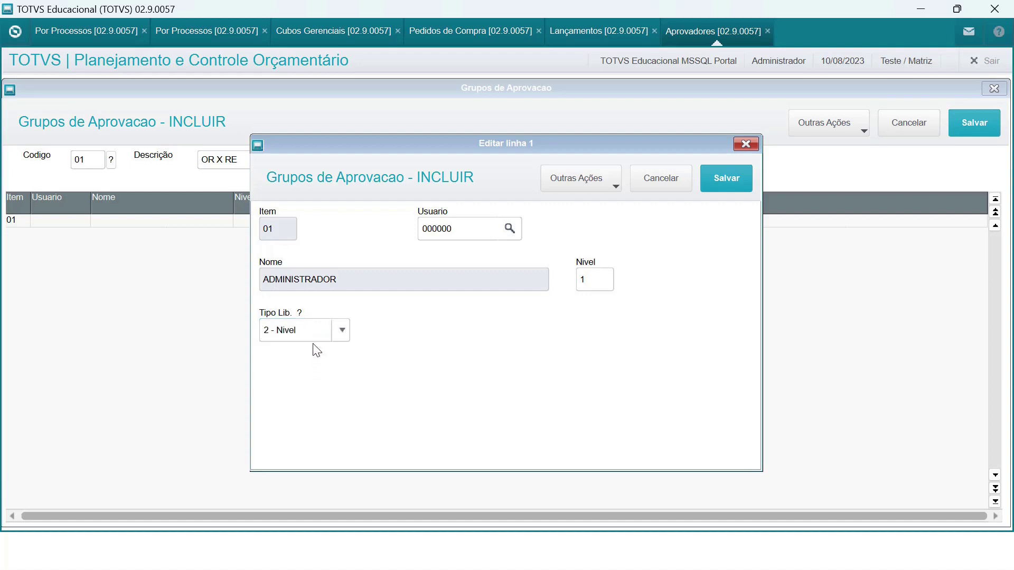
click(313, 341)
click(317, 349)
click(341, 338)
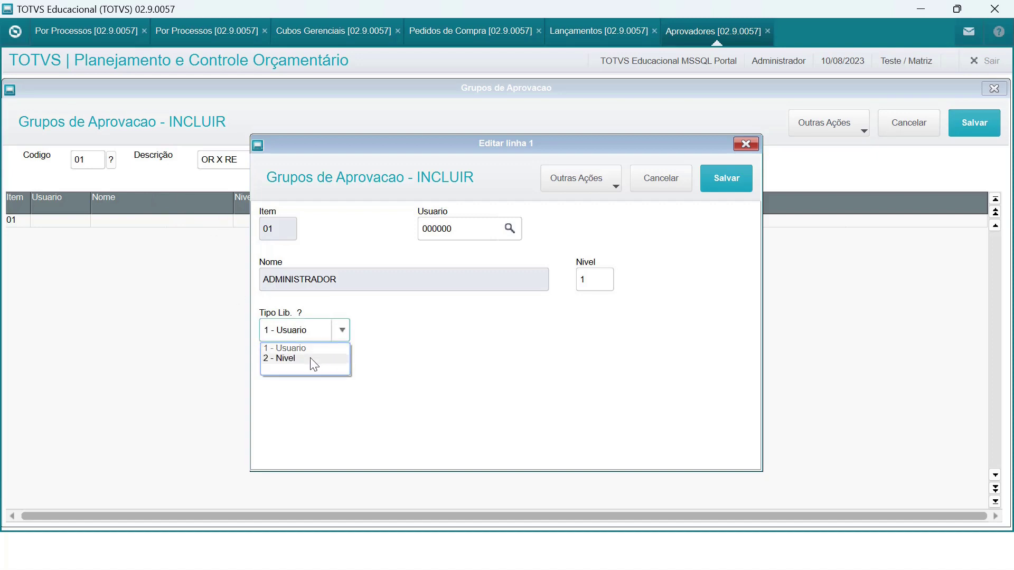
click(312, 360)
click(321, 336)
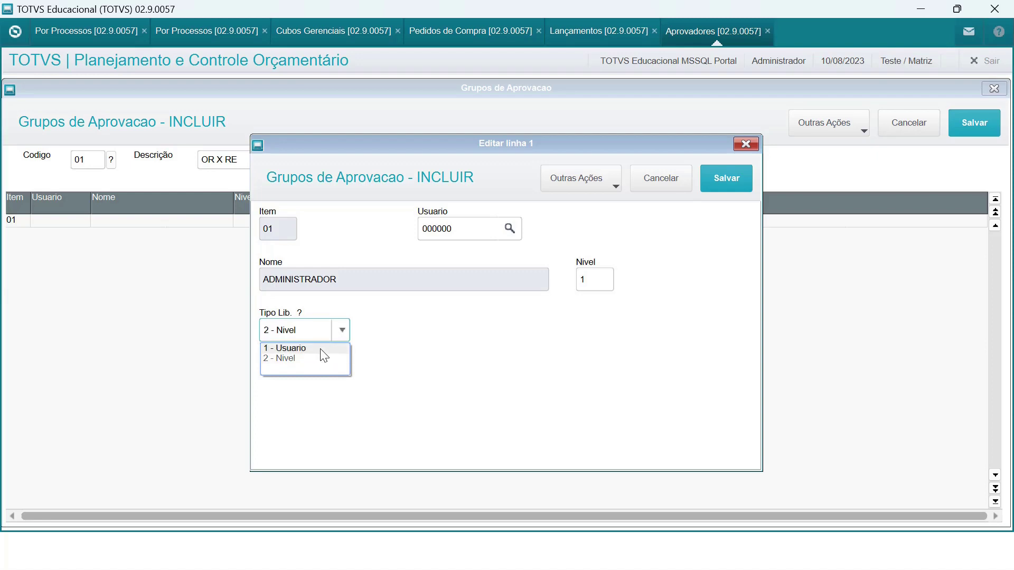
click(323, 350)
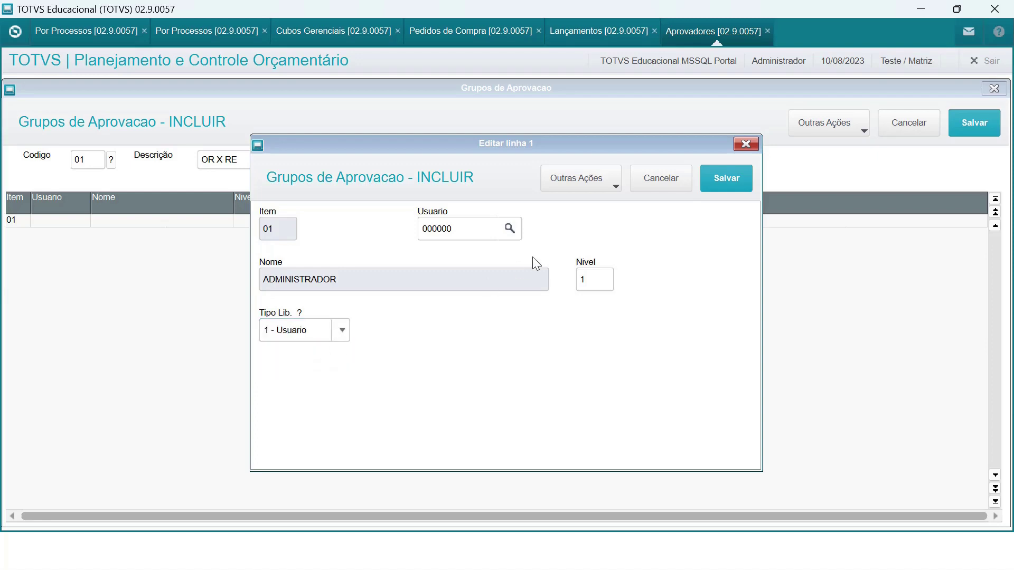
- Save the approver line and the OR X RE approval group, and leave the blank form for another group
click(706, 177)
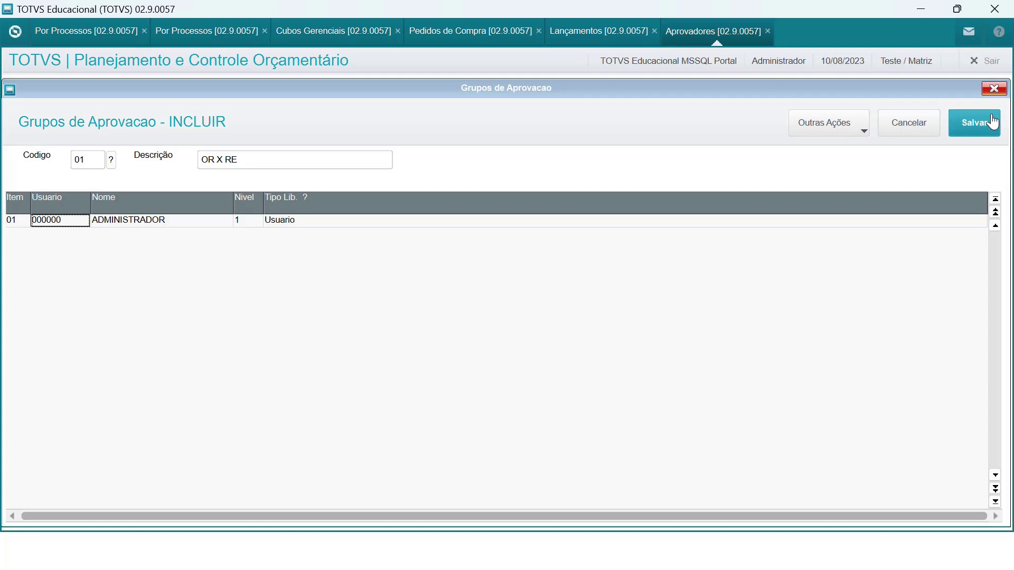
click(983, 127)
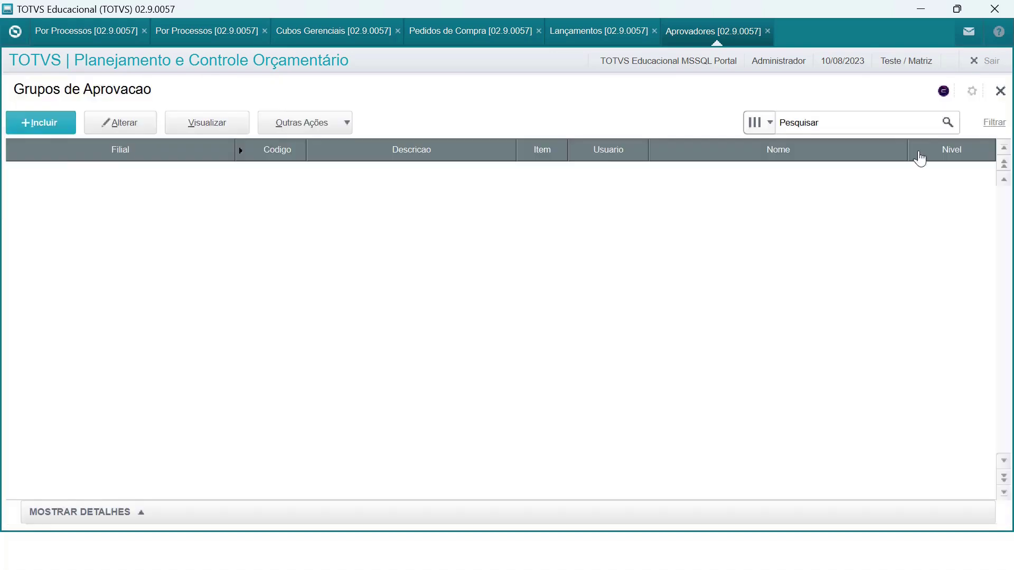
click(882, 133)
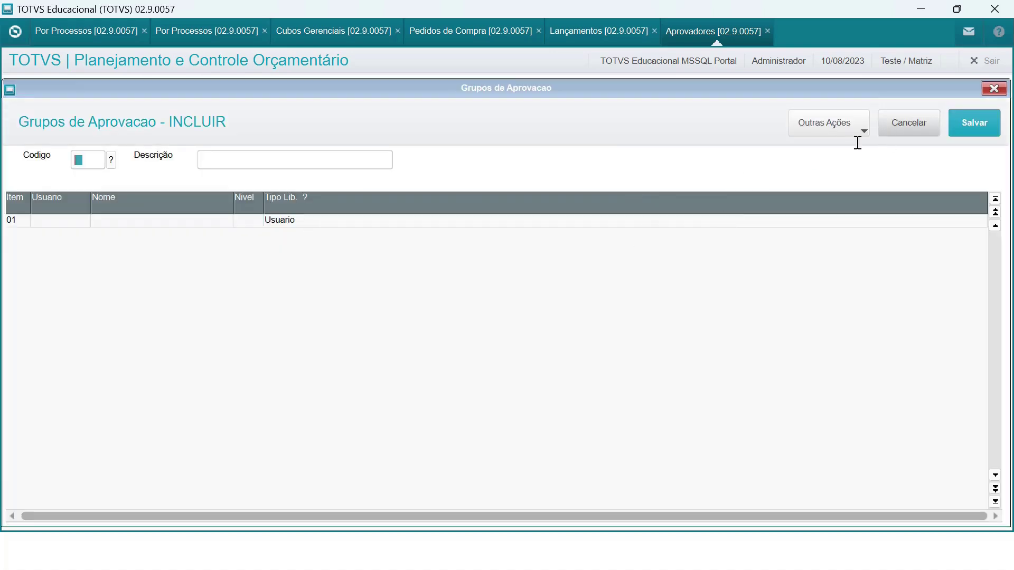
- In the Limites de Aprovação routine, start a new limit record for branch 01 MATRIZ with the Administrador user
click(15, 32)
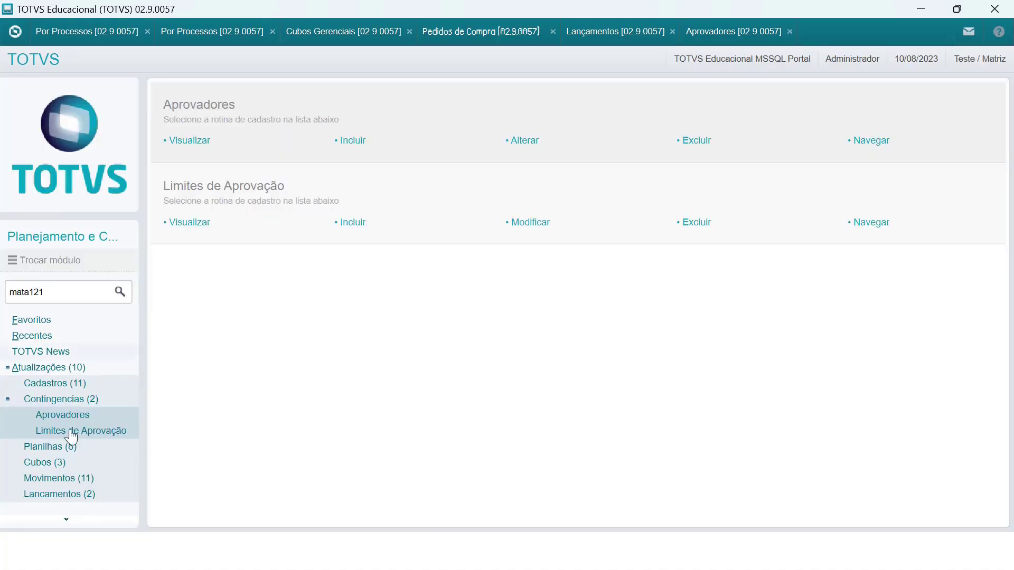
click(444, 427)
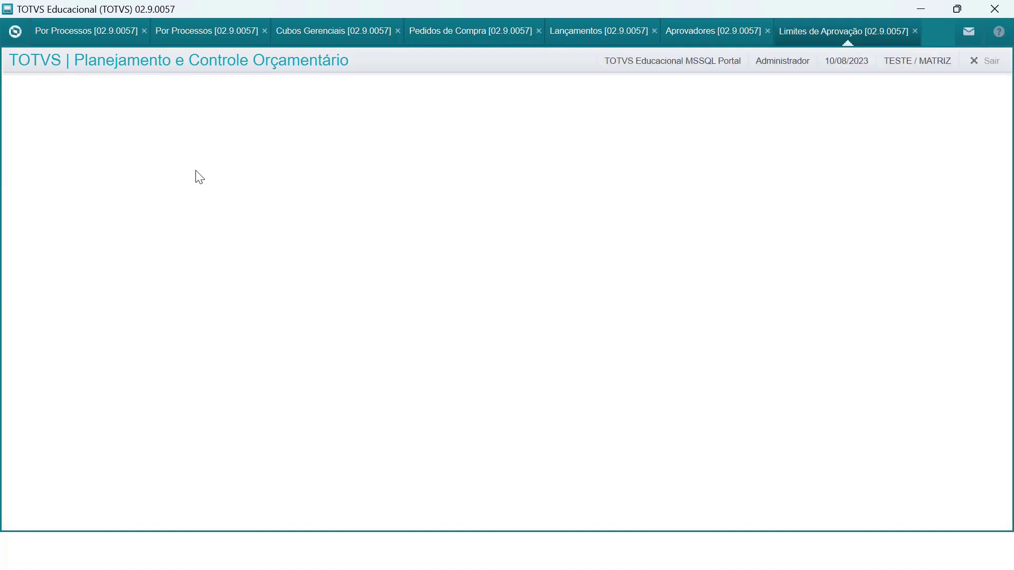
click(27, 121)
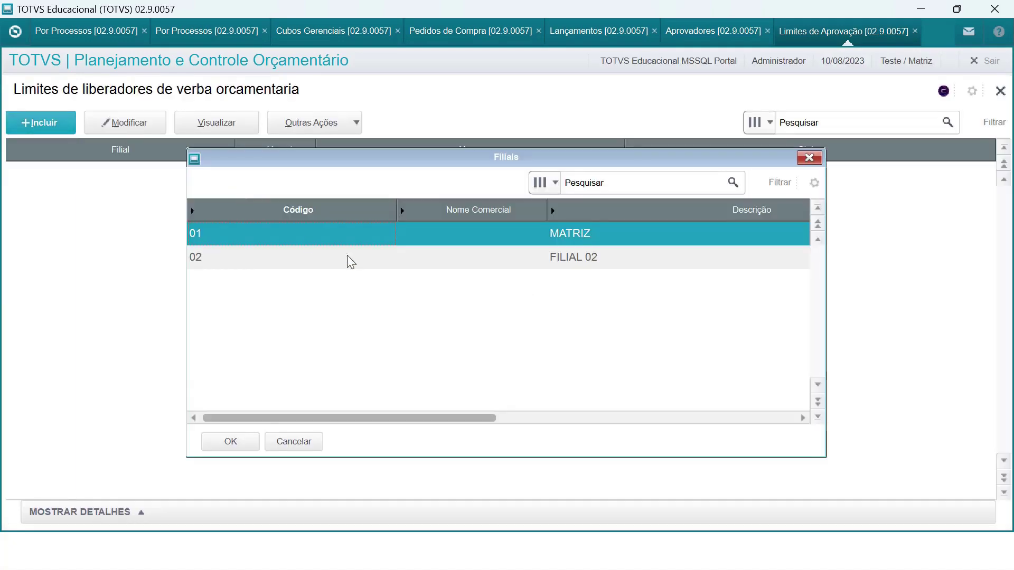
double_click(393, 240)
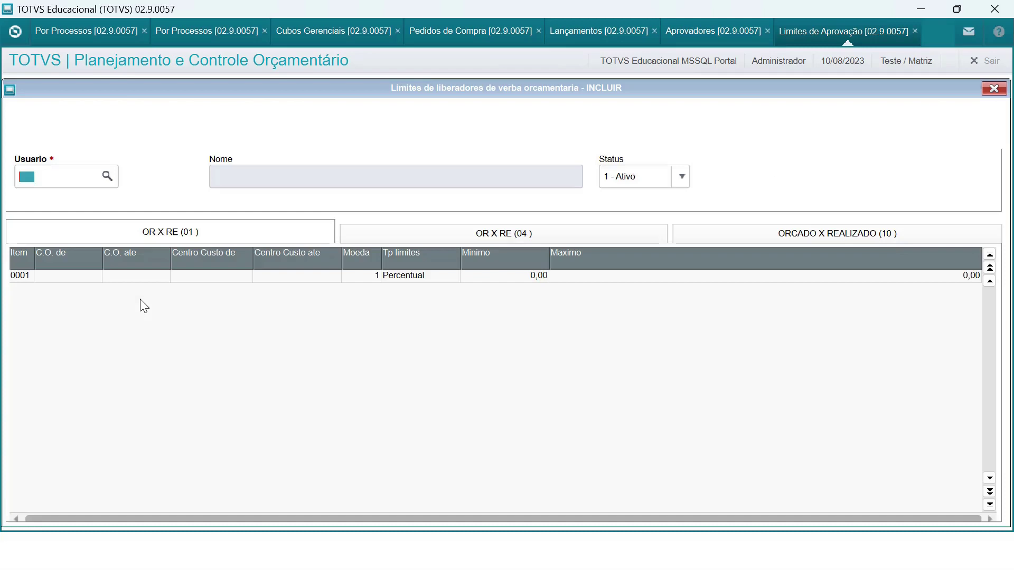
click(107, 176)
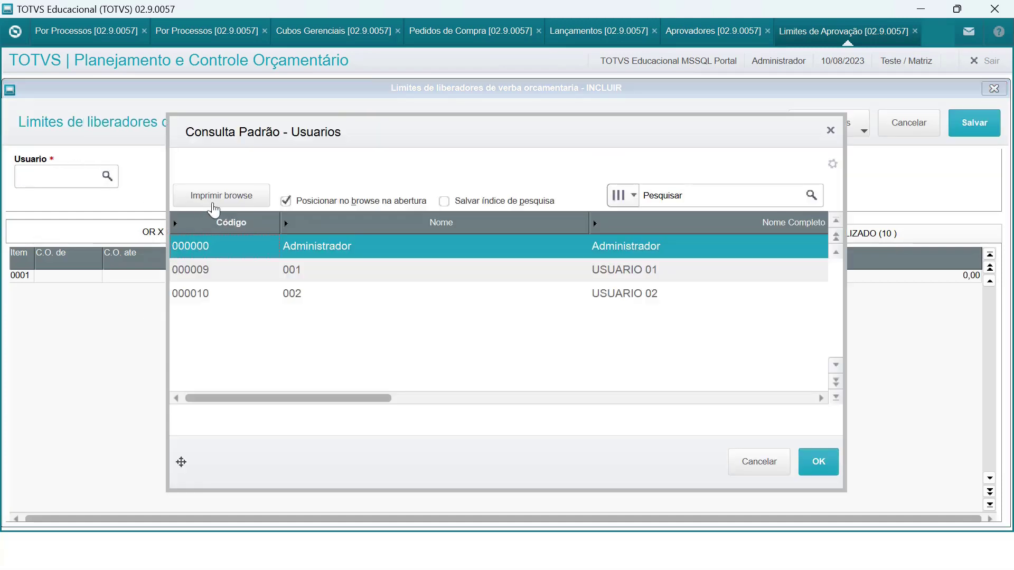
double_click(283, 241)
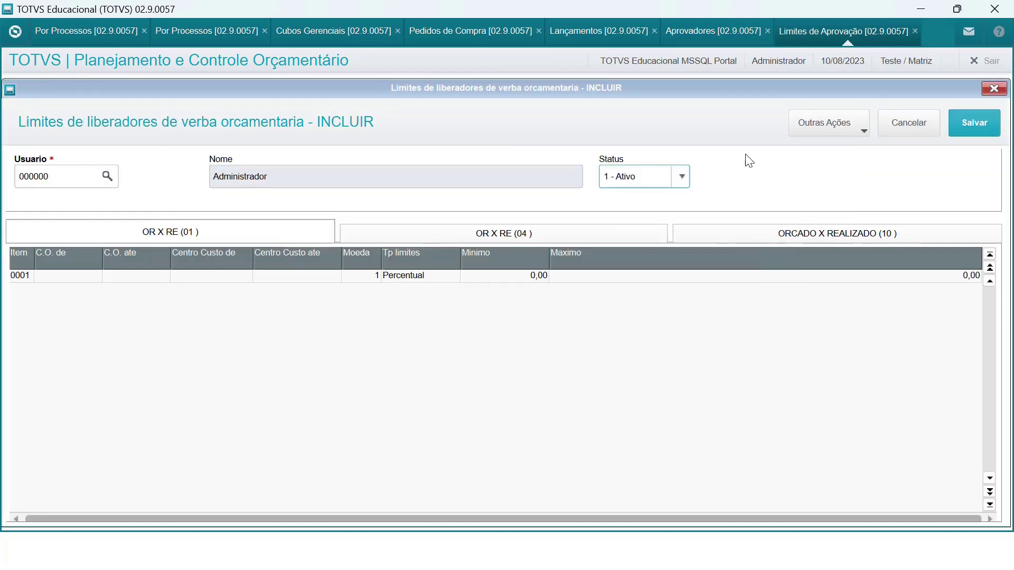
- On the OR X RE (01) limit line, set C.O. ate to zzzzzzzzzzzz, Centro Custo ate to ZZZZZZZZZ and Moeda to 1
click(76, 281)
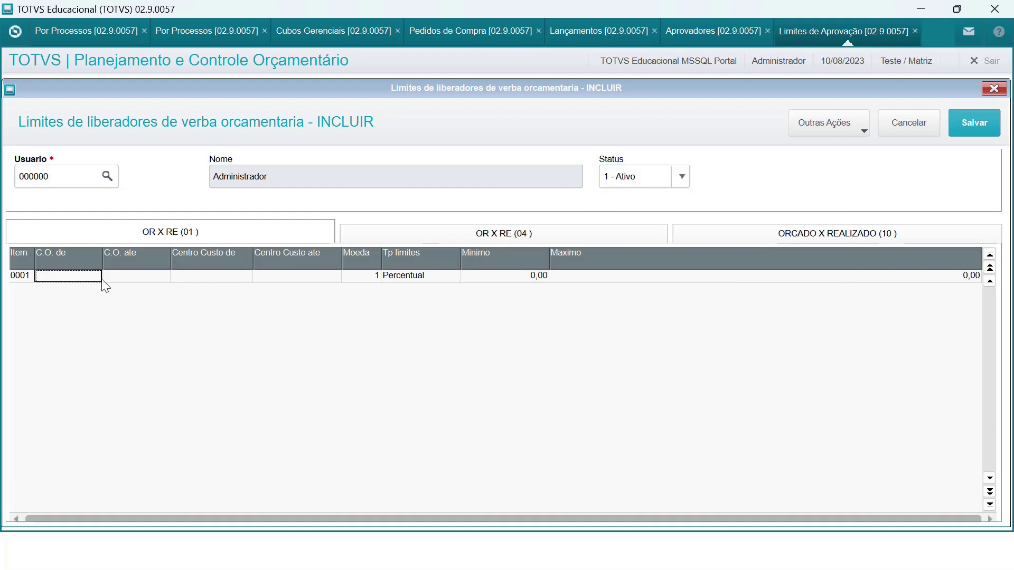
double_click(121, 280)
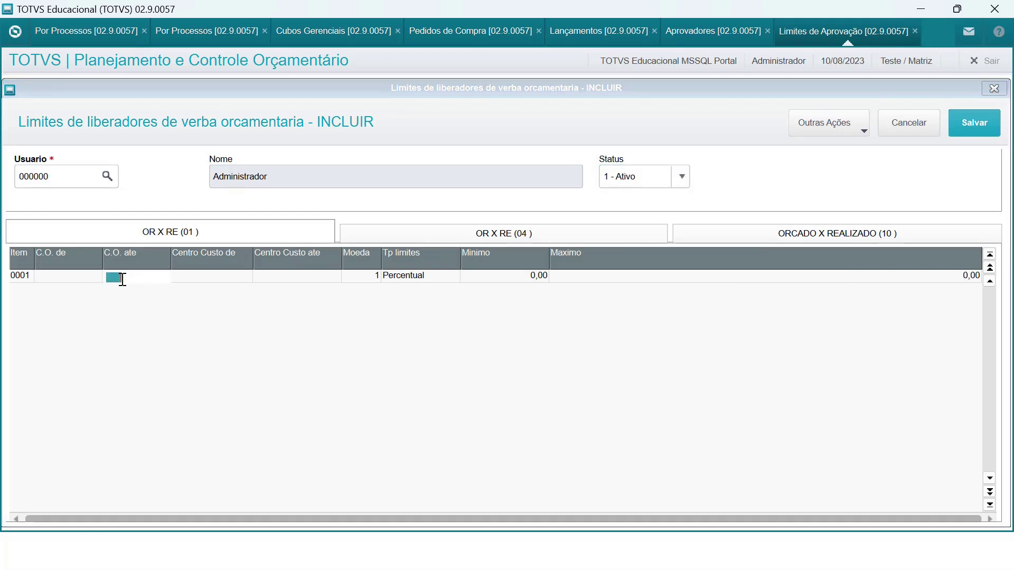
text(zzzzzzzzzzzz)
key(Return)
key(Right)
text(zzz)
key(Return)
text(0)
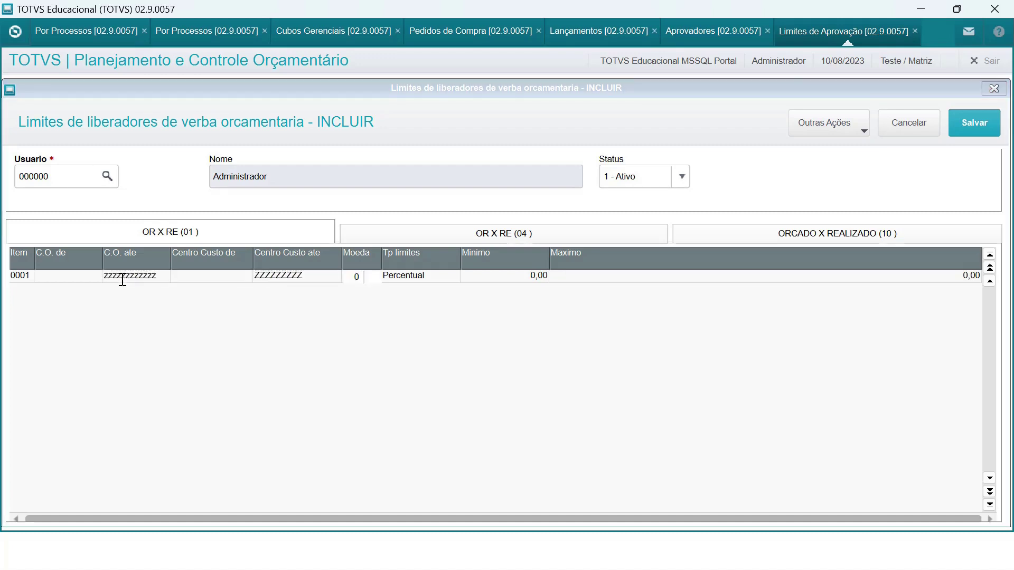
text(1)
key(Return)
key(Return)
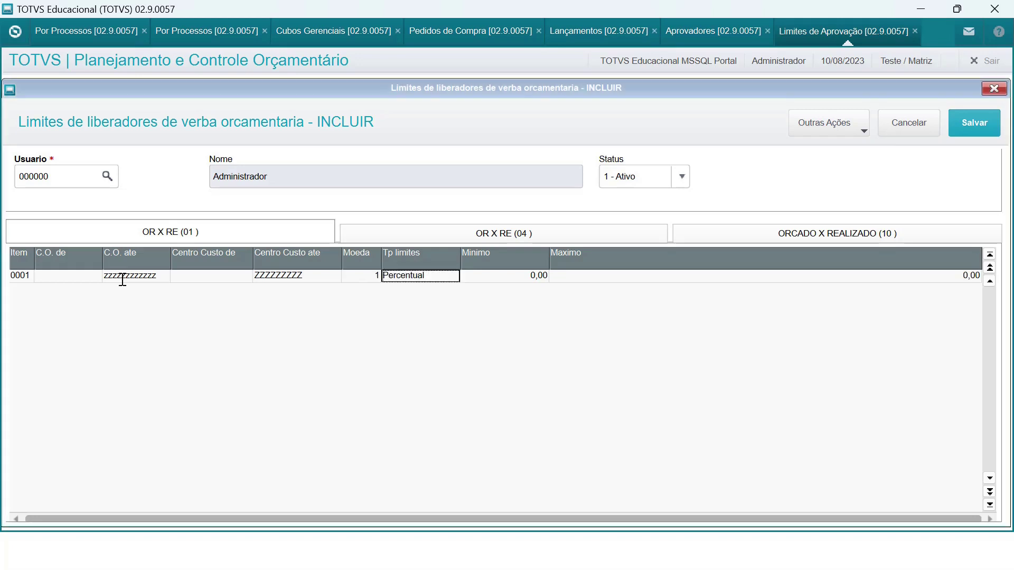
- Set the limit line's Maximo to 99.999.999,90 and save the approver's limits
key(Right)
key(Right)
text(9)
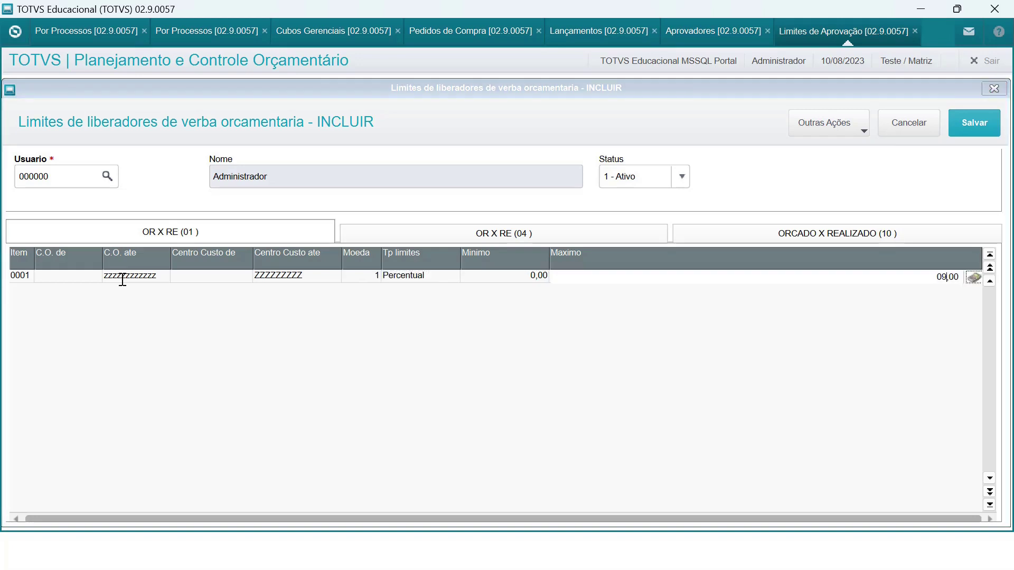
text(9.999.999)
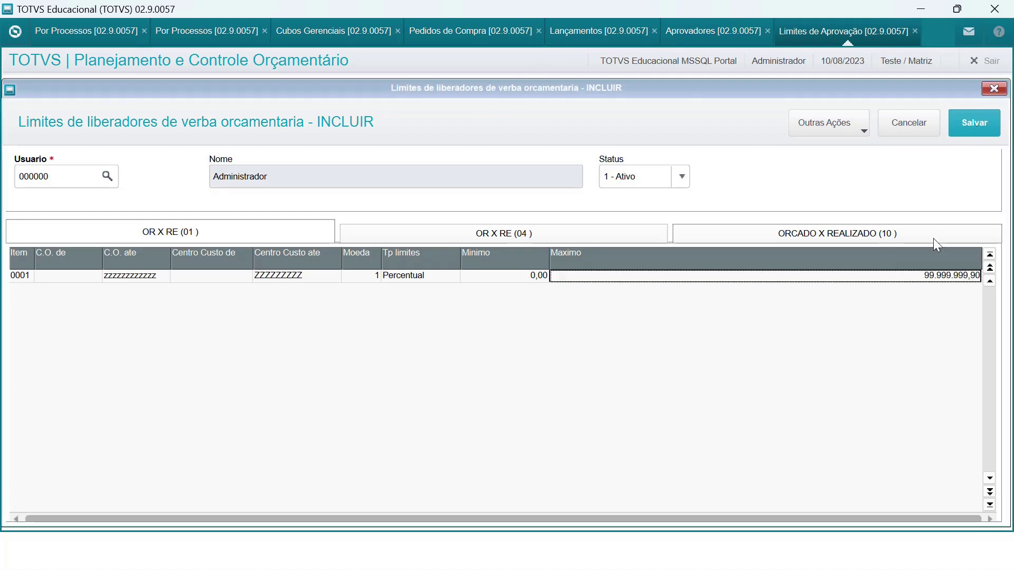
click(973, 126)
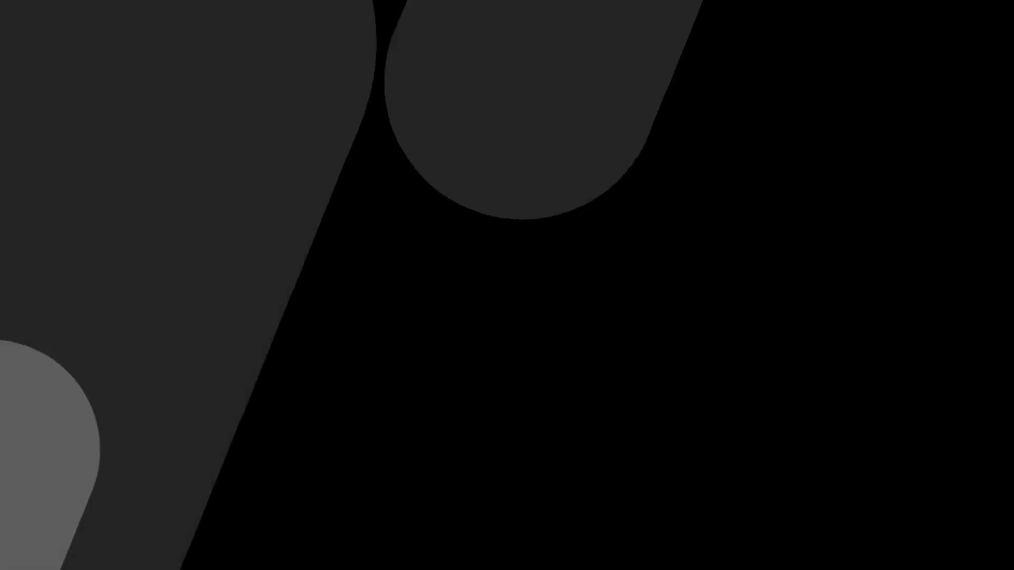